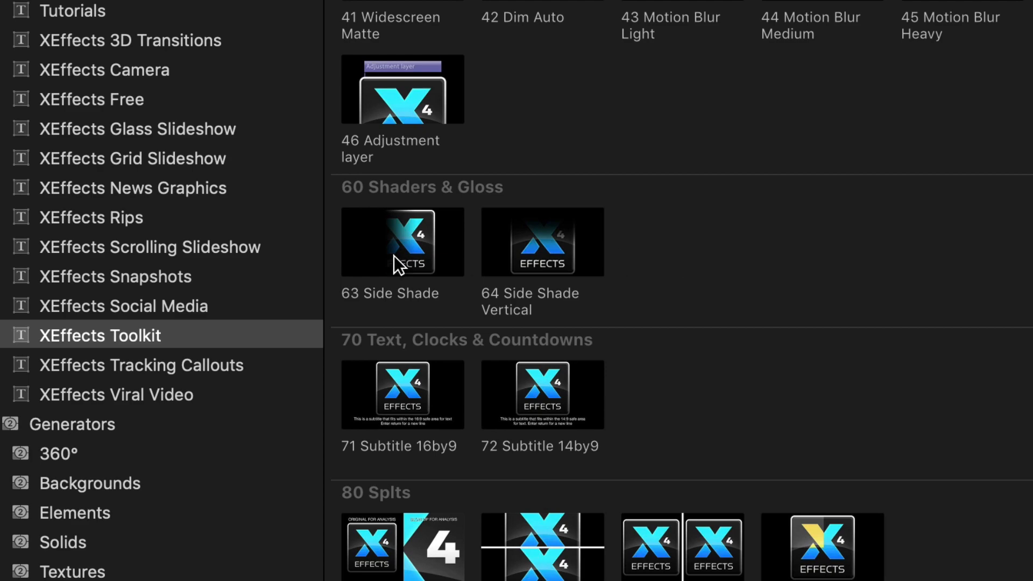
Step: Add the 63 Side Shade title above the Abel Tasman clip and play it back to preview
{"action": "left_click_drag", "start_coordinate": [385, 249], "coordinate": [155, 408]}
{"action": "key", "text": "space"}
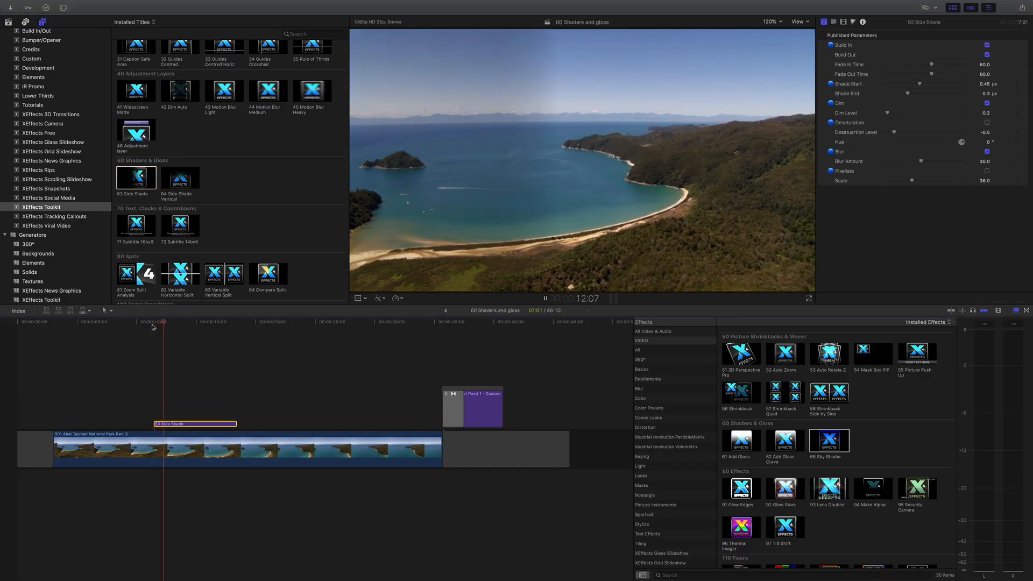
{"action": "key", "text": "space"}
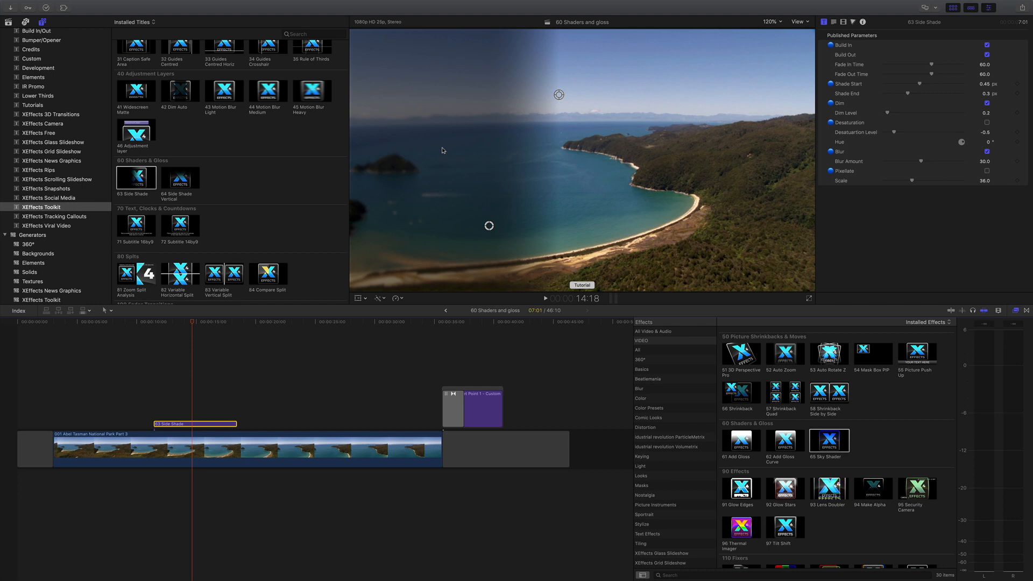
Step: Reposition the Side Shade's start and end handles in the viewer to shift the shaded area left
{"action": "left_click_drag", "start_coordinate": [489, 227], "coordinate": [447, 228]}
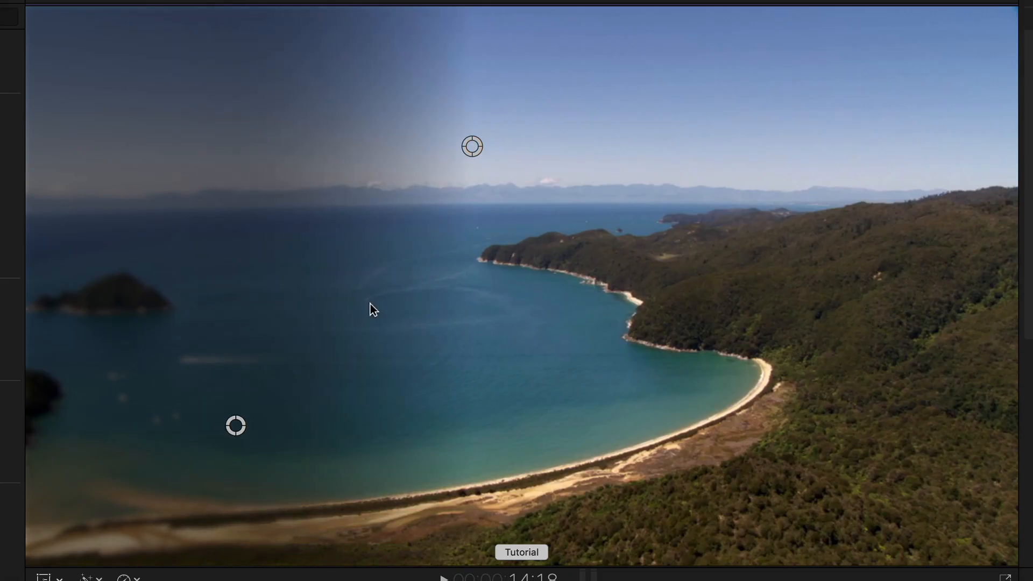
{"action": "left_click_drag", "start_coordinate": [472, 151], "coordinate": [438, 154]}
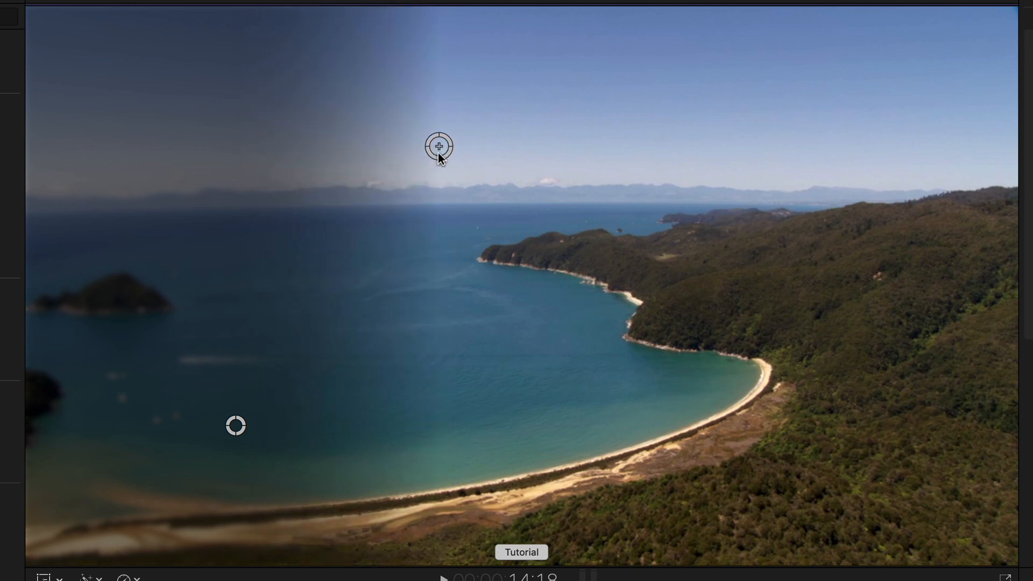
{"action": "left_click_drag", "start_coordinate": [236, 425], "coordinate": [171, 426]}
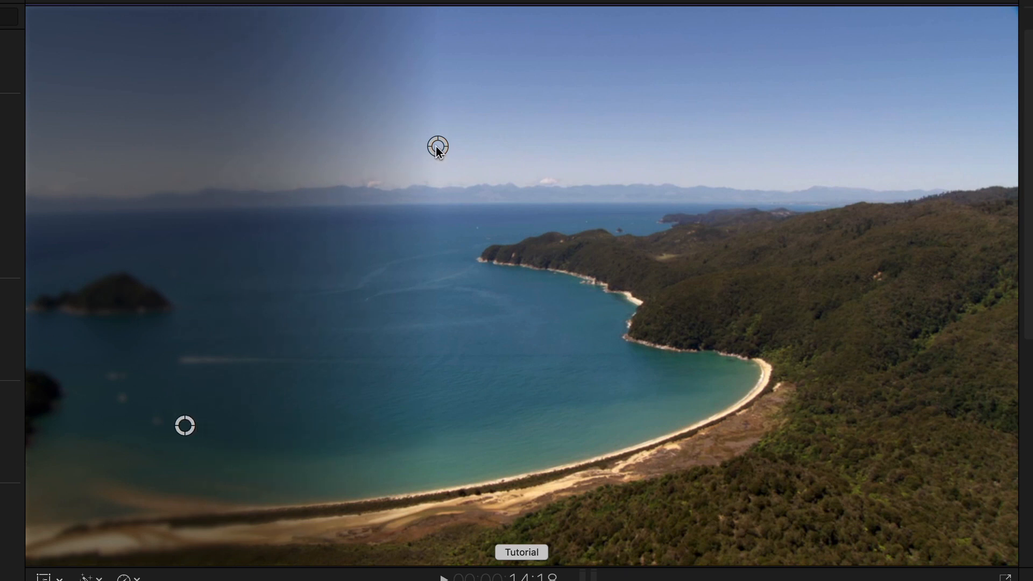
{"action": "left_click_drag", "start_coordinate": [441, 149], "coordinate": [398, 149]}
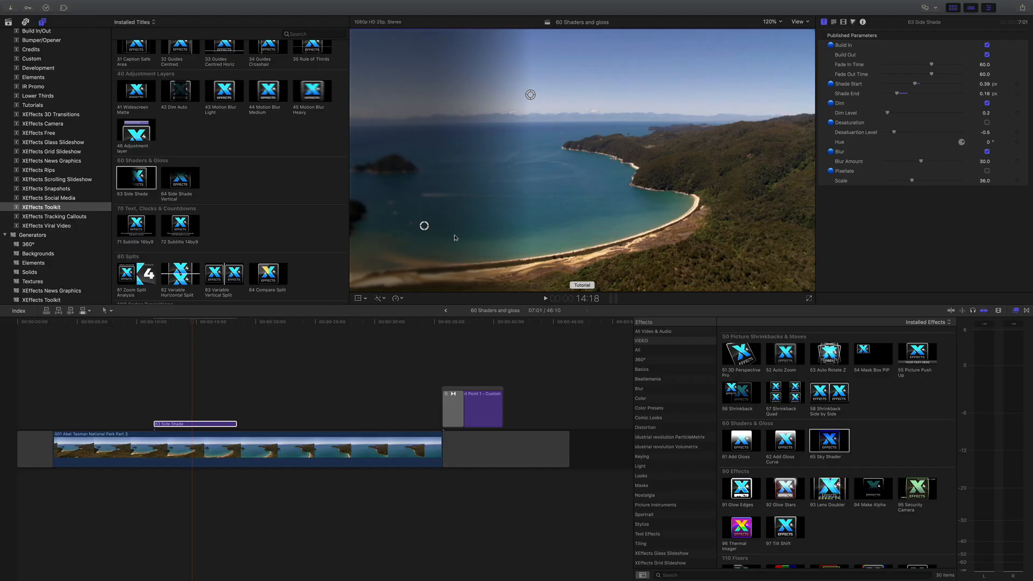
Step: Turn off Dim and raise Blur Amount to 54, fine-tuning the shade's start handle
{"action": "left_click", "coordinate": [987, 103]}
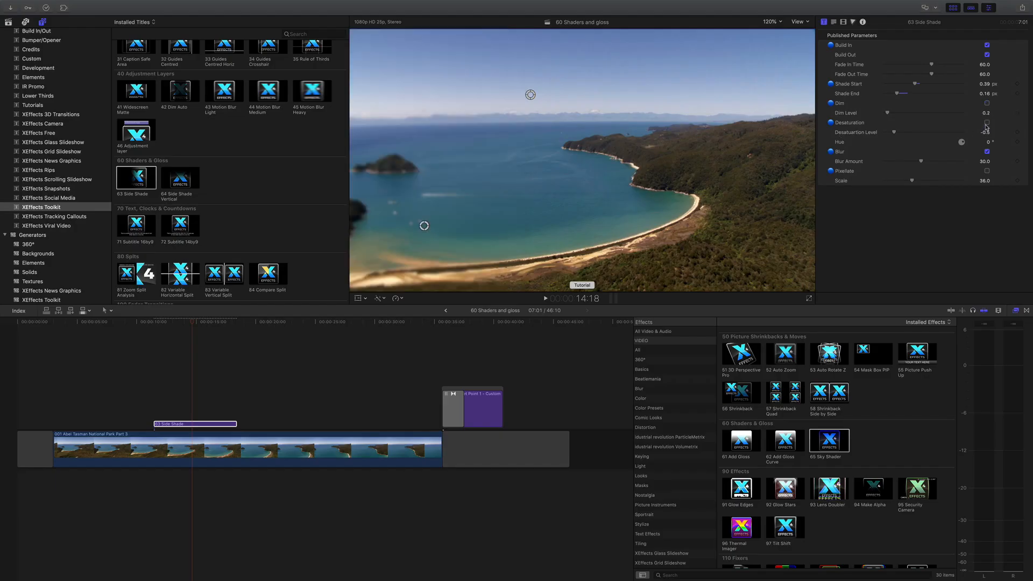
{"action": "left_click", "coordinate": [987, 124]}
{"action": "left_click_drag", "start_coordinate": [922, 162], "coordinate": [953, 164]}
{"action": "mouse_move", "coordinate": [530, 96]}
{"action": "left_mouse_down"}
{"action": "mouse_move", "coordinate": [540, 96]}
{"action": "mouse_move", "coordinate": [522, 95]}
{"action": "left_mouse_up"}
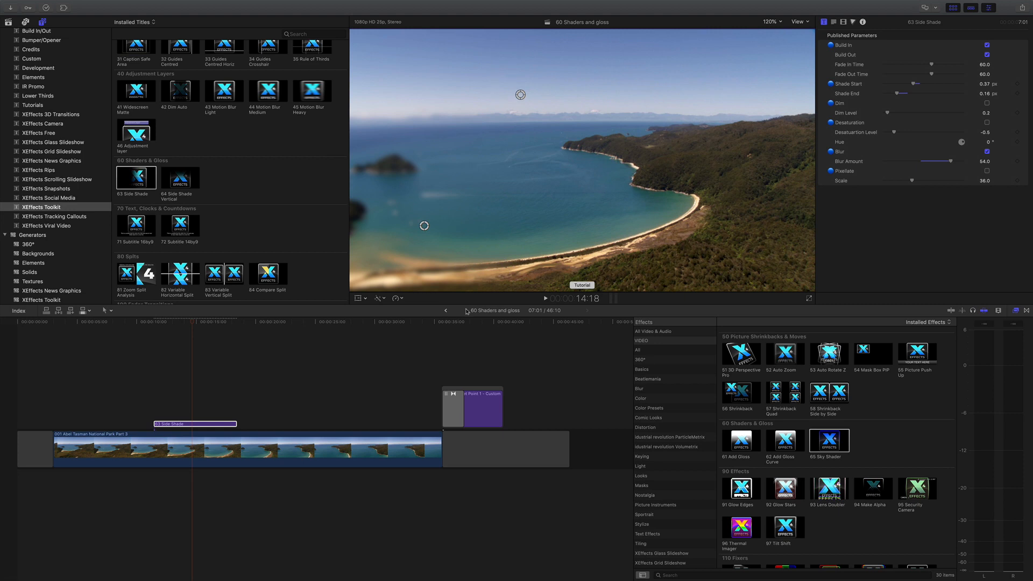
Step: Move the Bullet Point title clip onto the start of the Side Shade clip and park the playhead there
{"action": "left_click_drag", "start_coordinate": [472, 389], "coordinate": [181, 381]}
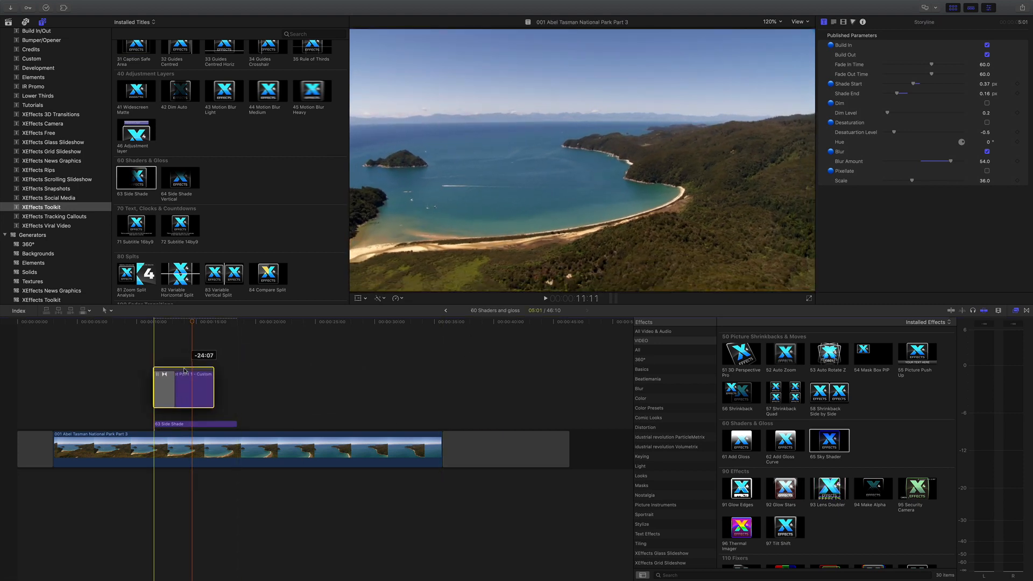
{"action": "left_click", "coordinate": [157, 323]}
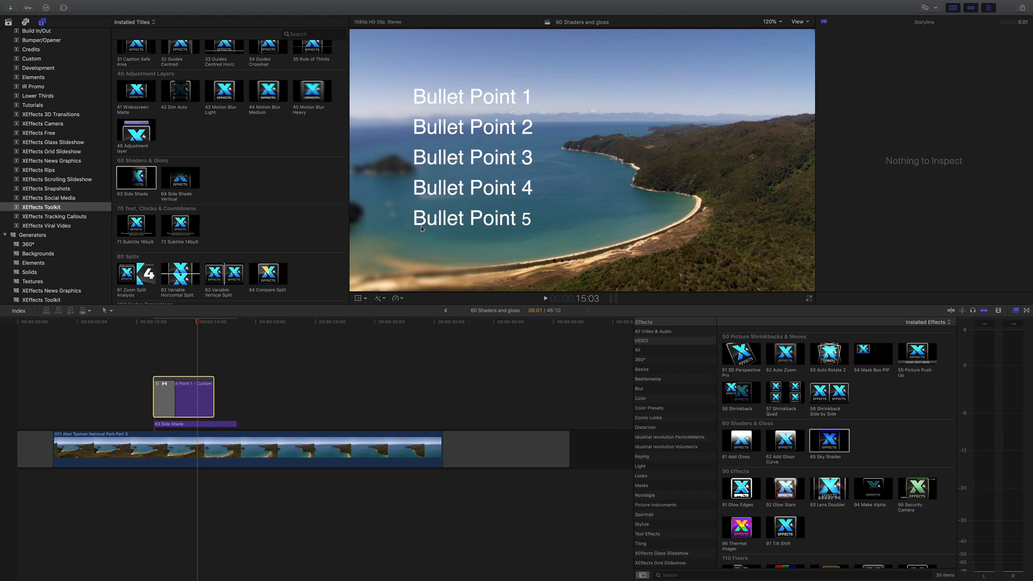
Step: Select the Side Shade clip and readjust its shade handles so the shading sits behind the bullet text
{"action": "left_click", "coordinate": [184, 425]}
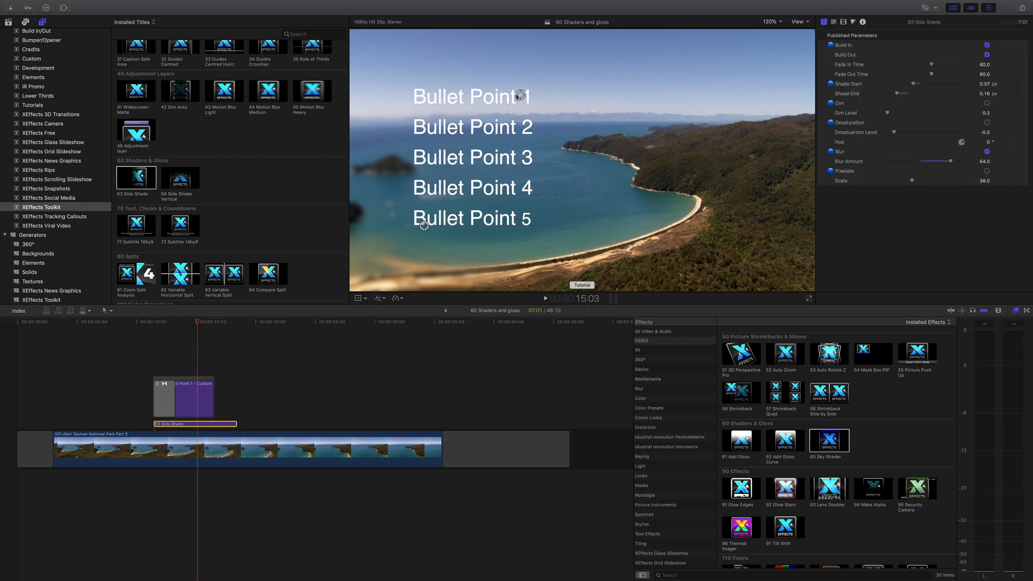
{"action": "mouse_move", "coordinate": [424, 227]}
{"action": "left_mouse_down"}
{"action": "mouse_move", "coordinate": [762, 235]}
{"action": "mouse_move", "coordinate": [410, 239]}
{"action": "left_mouse_up"}
{"action": "left_click_drag", "start_coordinate": [520, 95], "coordinate": [536, 95]}
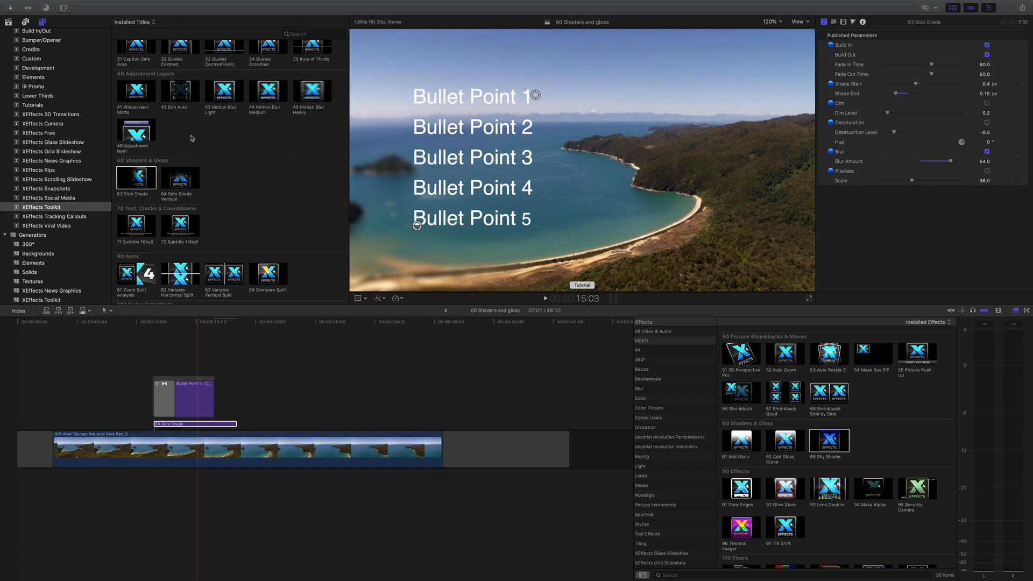
Step: Add 64 Side Shade Vertical after the Side Shade clip, preview it and adjust its gradient handle
{"action": "left_click_drag", "start_coordinate": [186, 184], "coordinate": [258, 424]}
{"action": "left_click", "coordinate": [258, 323]}
{"action": "key", "text": "space"}
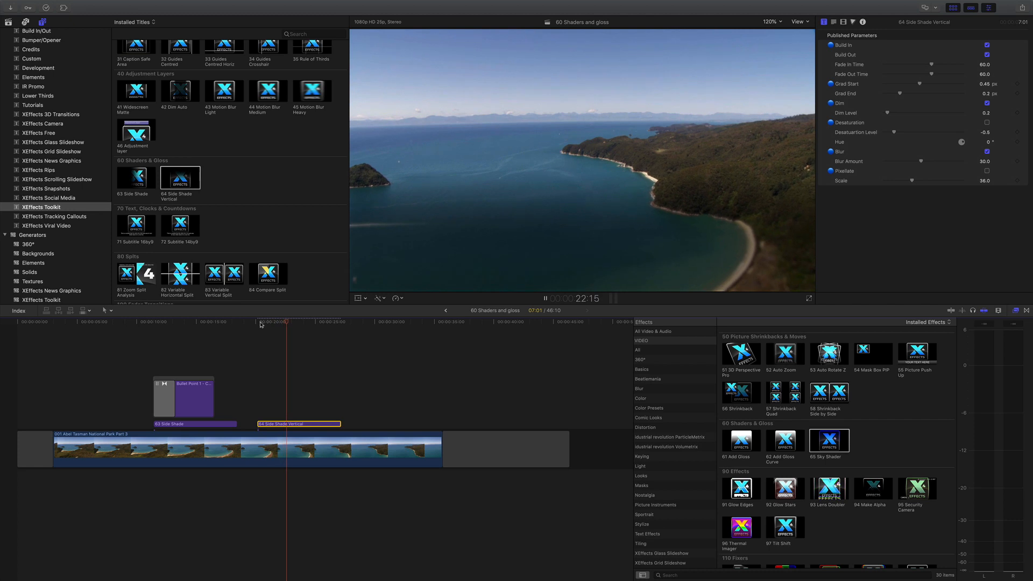
{"action": "left_click_drag", "start_coordinate": [698, 239], "coordinate": [672, 270]}
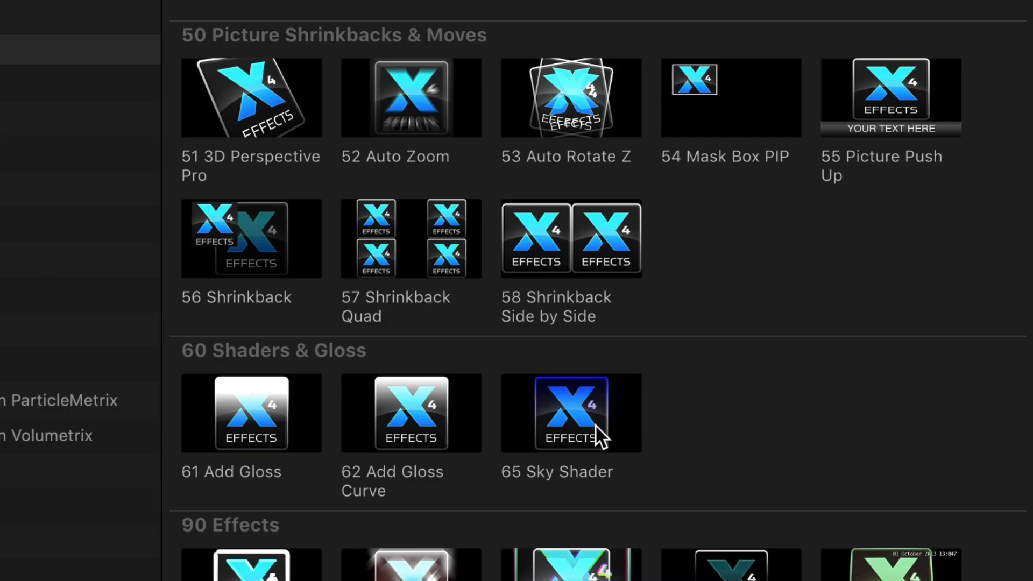
Step: Apply the 65 Sky Shader effect to the Waimea Plains and Vineyards clip and select the clip
{"action": "left_click_drag", "start_coordinate": [580, 424], "coordinate": [0, 285]}
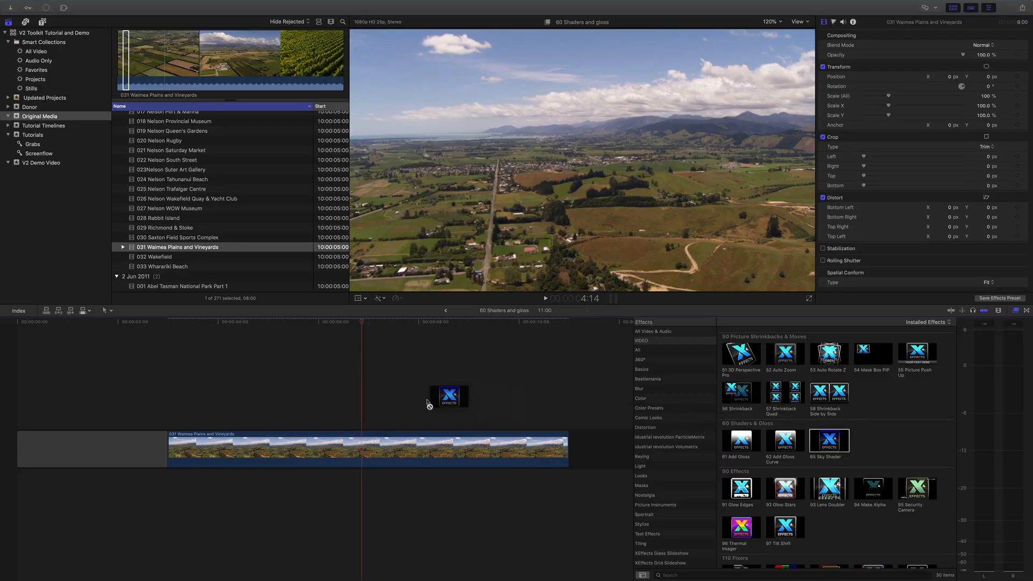
{"action": "left_click_drag", "start_coordinate": [429, 404], "coordinate": [335, 439]}
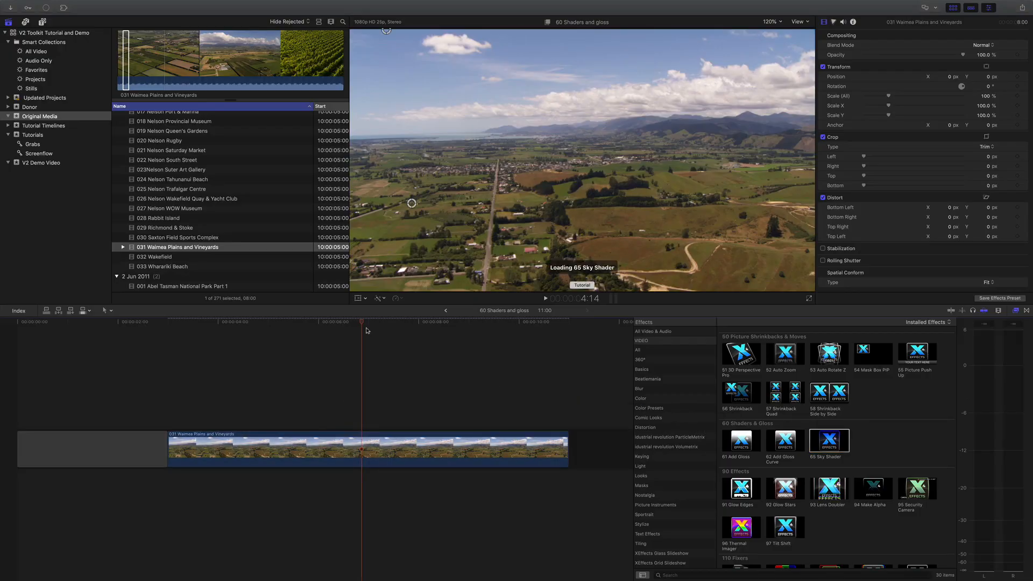
{"action": "left_click_drag", "start_coordinate": [353, 324], "coordinate": [368, 327]}
{"action": "left_click", "coordinate": [368, 437]}
Step: Adjust the Sky Shader's gradient handles in the viewer so the tint covers only the sky
{"action": "left_click_drag", "start_coordinate": [412, 203], "coordinate": [406, 143]}
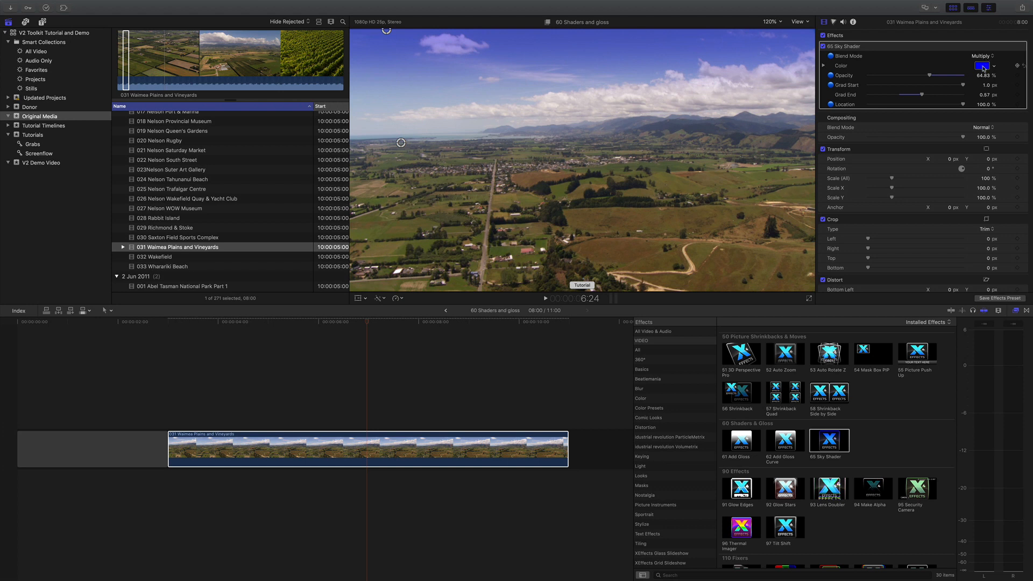
{"action": "mouse_move", "coordinate": [401, 143]}
{"action": "left_mouse_down"}
{"action": "mouse_move", "coordinate": [393, 94]}
{"action": "mouse_move", "coordinate": [390, 161]}
{"action": "mouse_move", "coordinate": [390, 122]}
{"action": "mouse_move", "coordinate": [391, 148]}
{"action": "left_mouse_up"}
{"action": "mouse_move", "coordinate": [388, 29]}
{"action": "left_mouse_down"}
{"action": "mouse_move", "coordinate": [388, 47]}
{"action": "mouse_move", "coordinate": [389, 30]}
{"action": "left_mouse_up"}
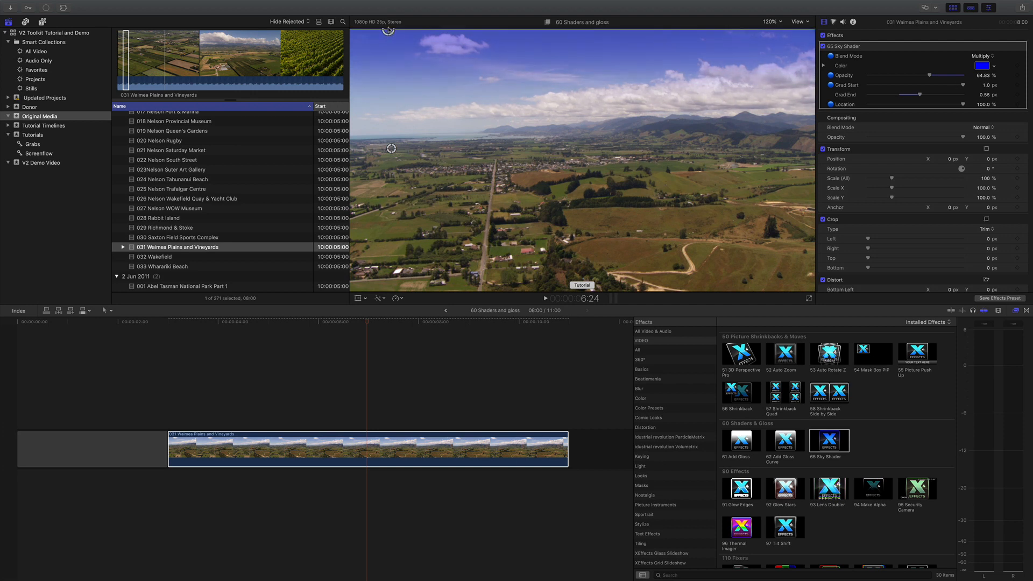
{"action": "left_click_drag", "start_coordinate": [391, 147], "coordinate": [394, 132]}
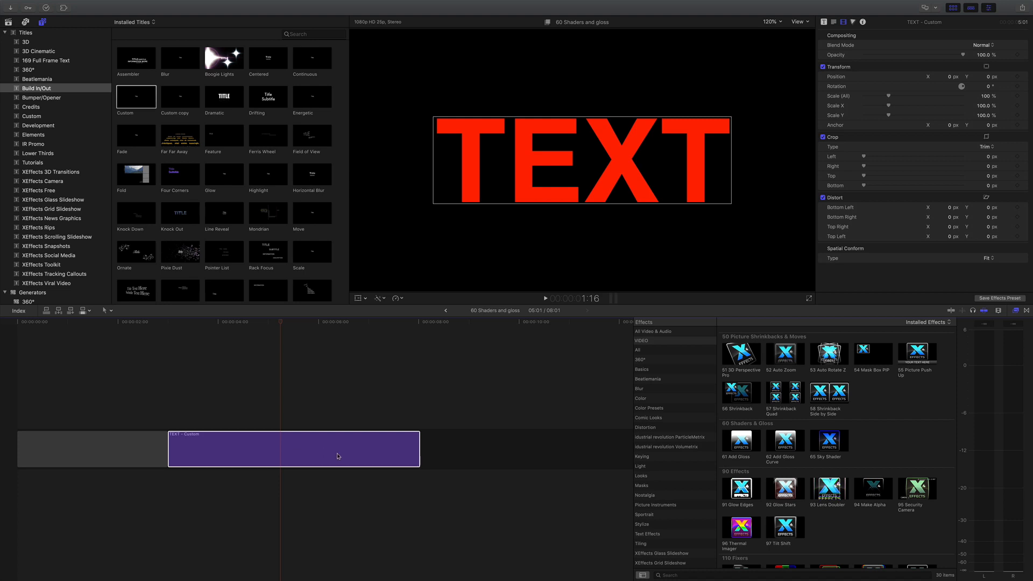
Step: Apply the 61 Add Gloss effect to the TEXT title clip
{"action": "left_click_drag", "start_coordinate": [742, 442], "coordinate": [295, 425]}
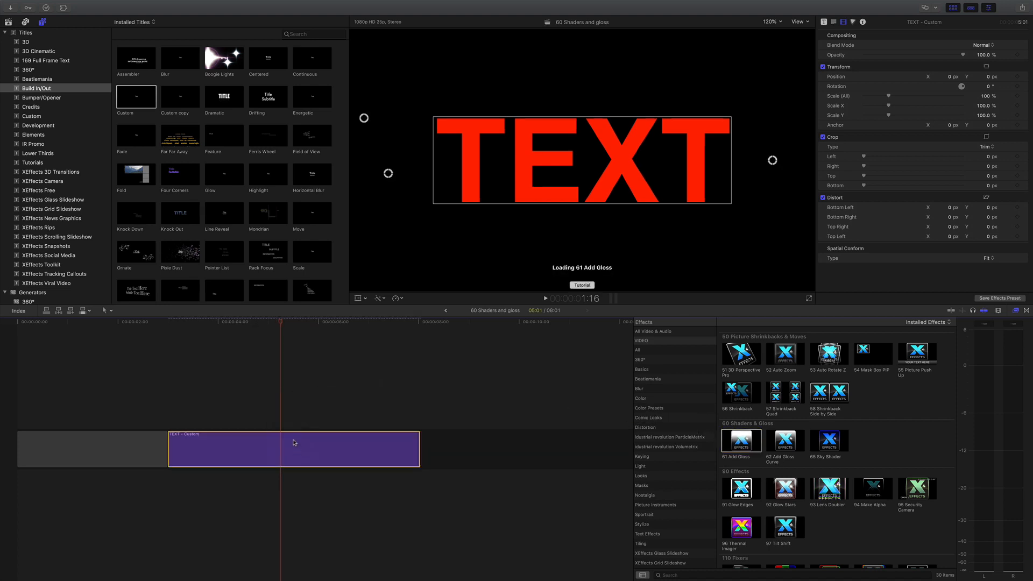
{"action": "mouse_move", "coordinate": [290, 324]}
{"action": "left_mouse_down"}
{"action": "mouse_move", "coordinate": [275, 324]}
{"action": "mouse_move", "coordinate": [286, 326]}
{"action": "left_mouse_up"}
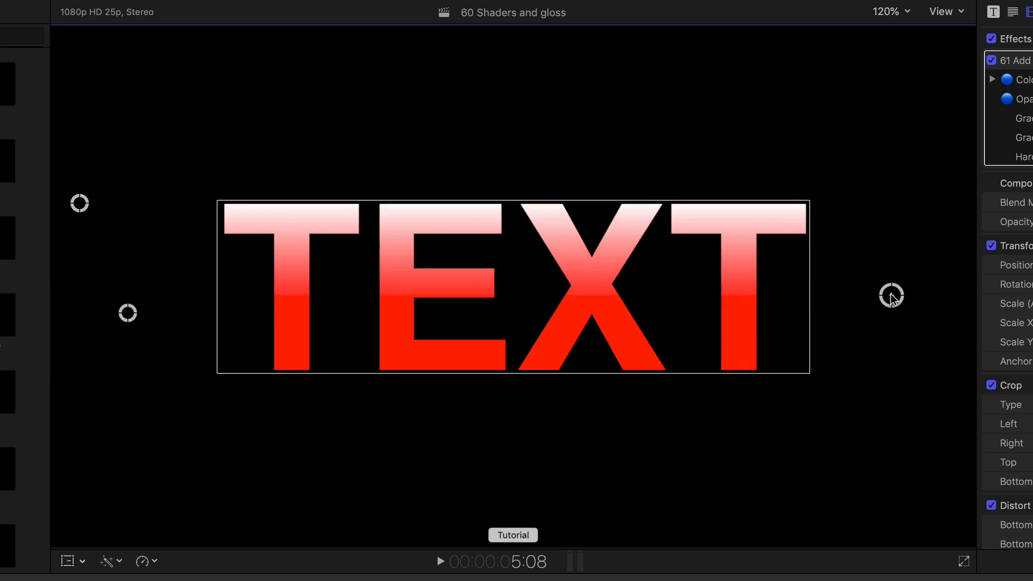
Step: Adjust the gloss gradient handles in the viewer and delete the Add Gloss effect
{"action": "left_click_drag", "start_coordinate": [891, 296], "coordinate": [887, 277]}
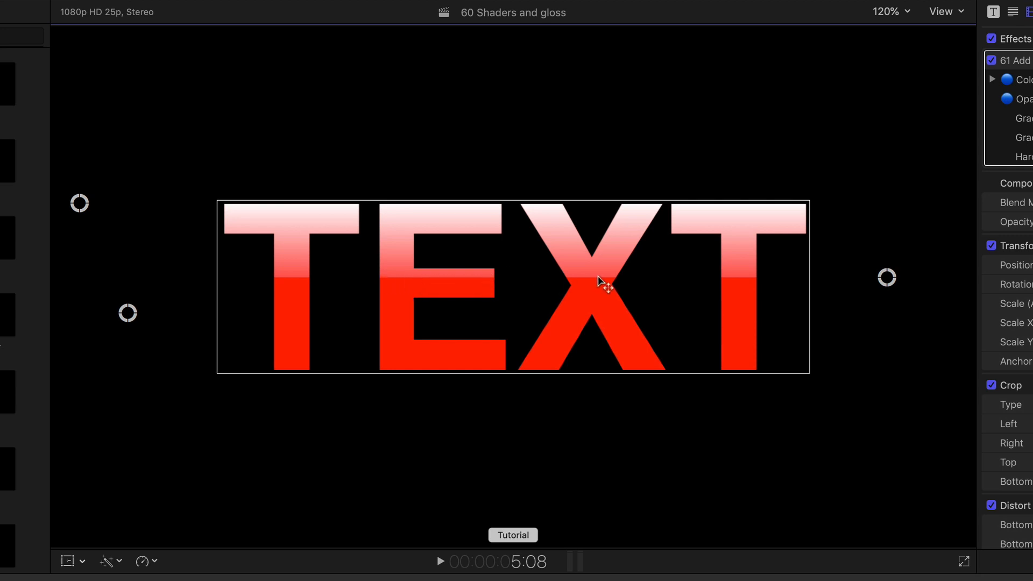
{"action": "mouse_move", "coordinate": [127, 312]}
{"action": "left_mouse_down"}
{"action": "mouse_move", "coordinate": [128, 287]}
{"action": "mouse_move", "coordinate": [126, 332]}
{"action": "left_mouse_up"}
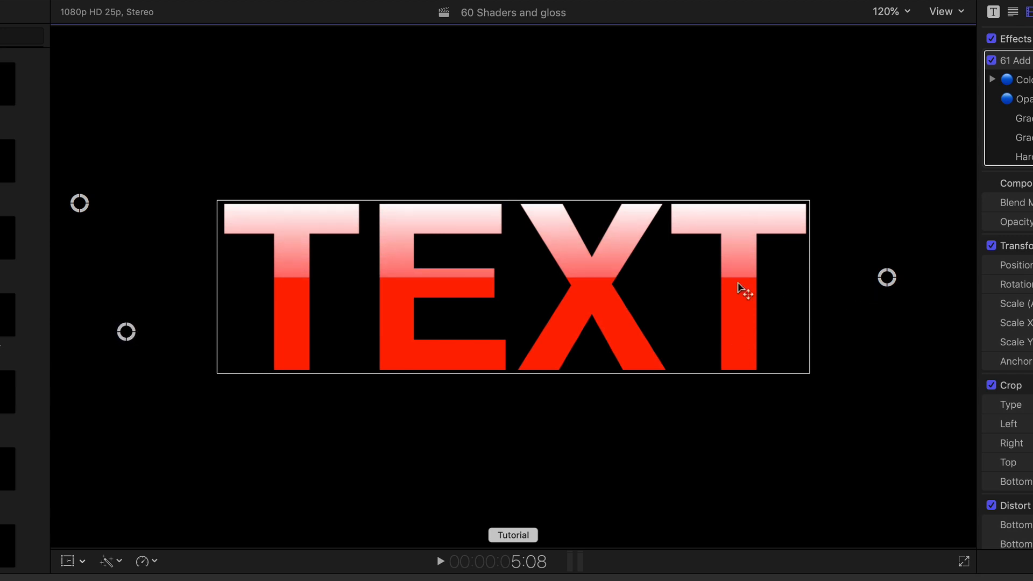
{"action": "left_click_drag", "start_coordinate": [80, 203], "coordinate": [96, 178]}
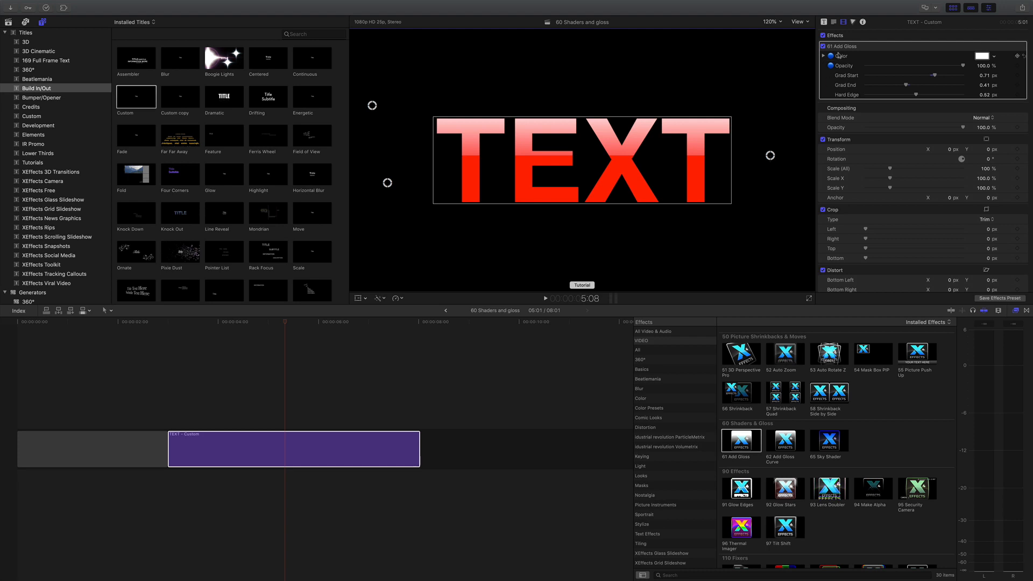
{"action": "key", "text": "Delete"}
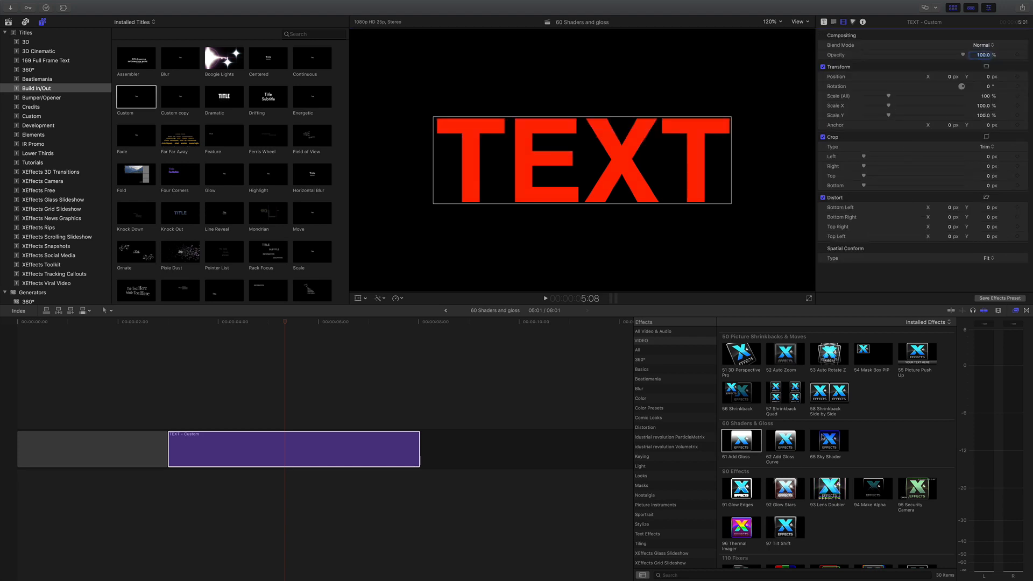
Step: Apply 62 Add Gloss Curve to the TEXT title and adjust its curve handles in the viewer
{"action": "left_click_drag", "start_coordinate": [783, 455], "coordinate": [307, 451]}
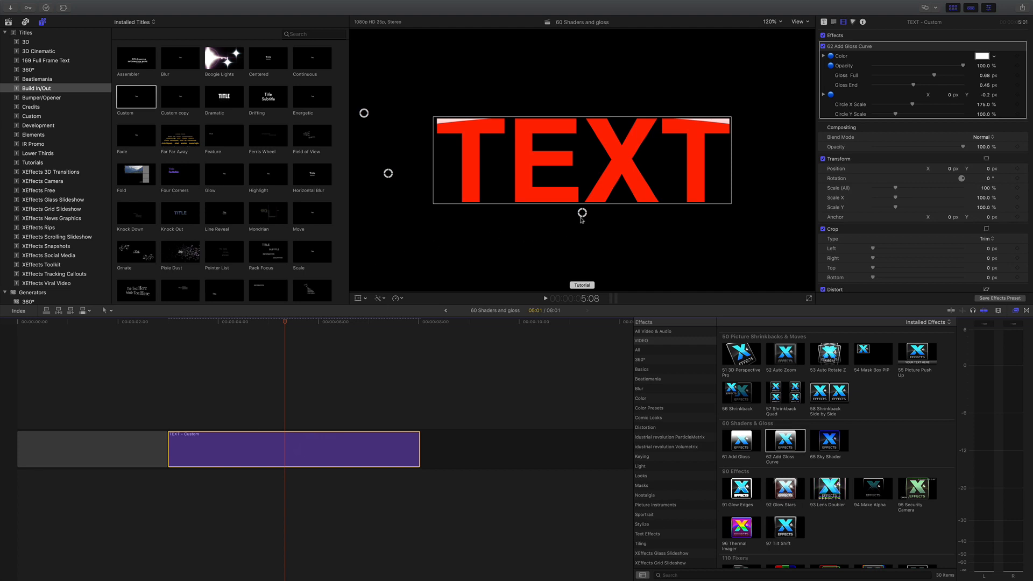
{"action": "left_click_drag", "start_coordinate": [583, 213], "coordinate": [582, 245]}
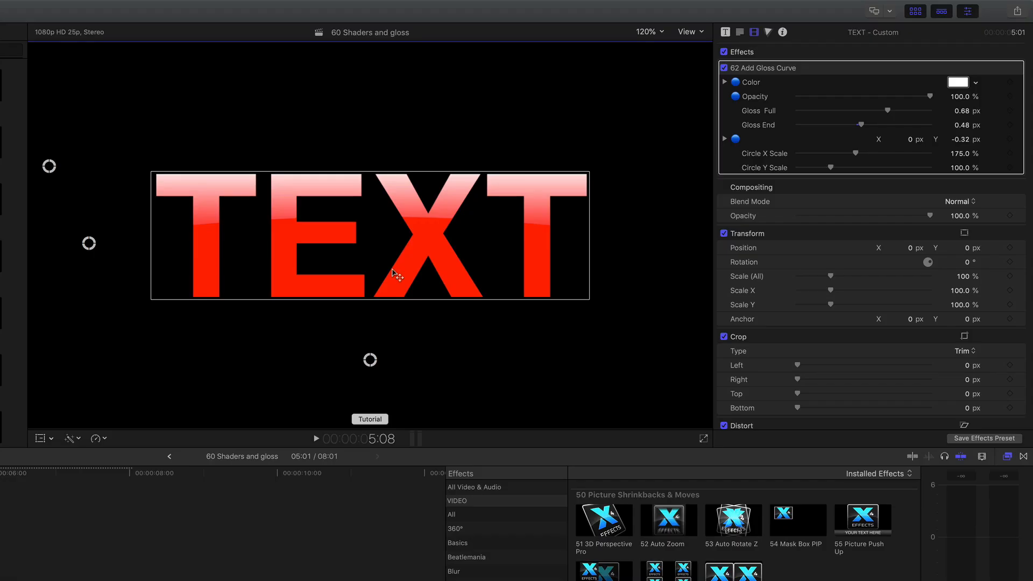
{"action": "left_click_drag", "start_coordinate": [582, 244], "coordinate": [582, 241]}
{"action": "left_click_drag", "start_coordinate": [369, 354], "coordinate": [370, 356]}
Step: Set Circle X Scale to 164.68 and toggle the Add Gloss Curve effect off and on to compare
{"action": "mouse_move", "coordinate": [960, 154]}
{"action": "left_mouse_down"}
{"action": "mouse_move", "coordinate": [960, 186]}
{"action": "mouse_move", "coordinate": [960, 144]}
{"action": "left_mouse_up"}
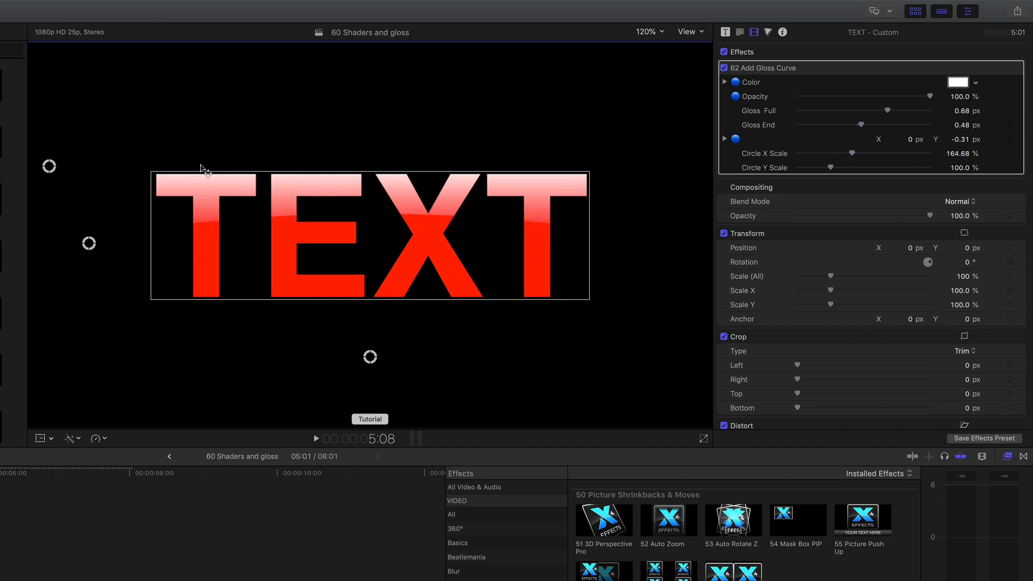
{"action": "left_click_drag", "start_coordinate": [89, 245], "coordinate": [89, 242]}
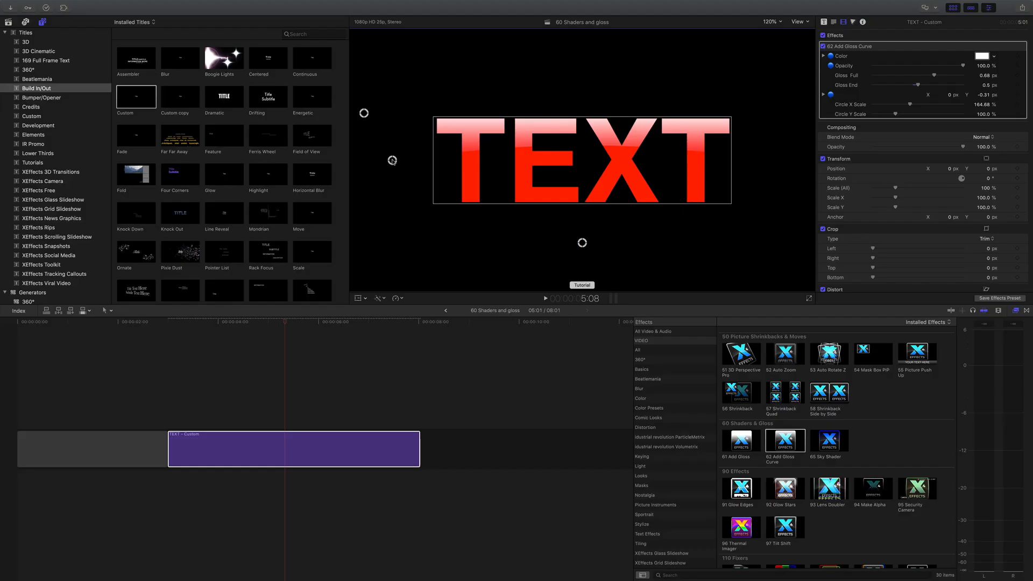
{"action": "left_click", "coordinate": [823, 46]}
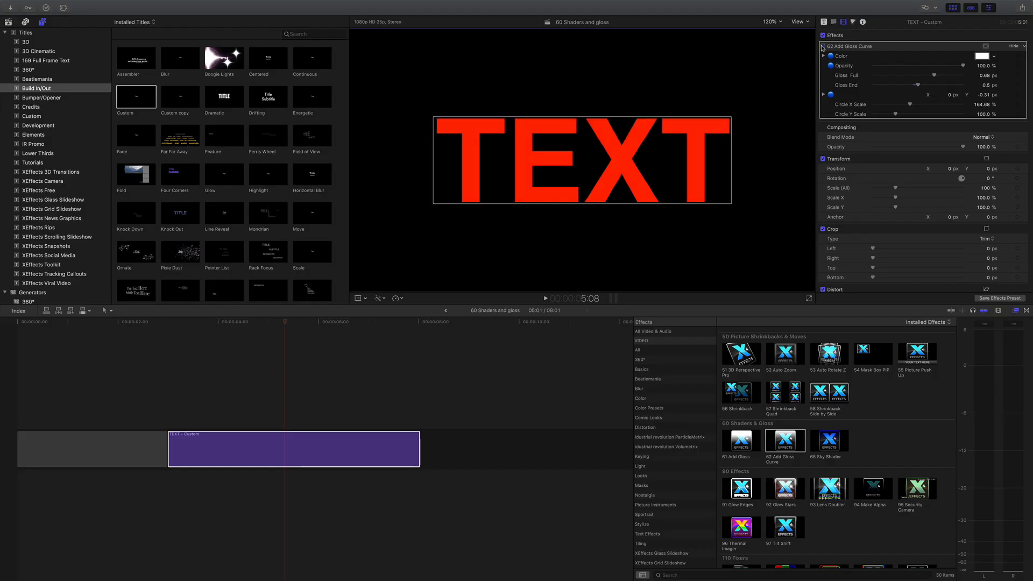
{"action": "left_click", "coordinate": [823, 46]}
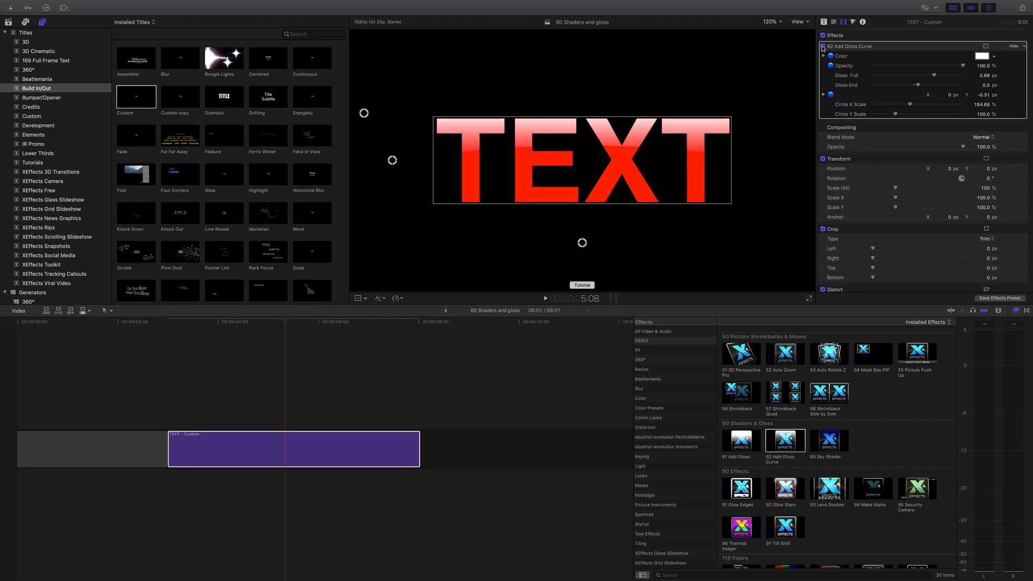